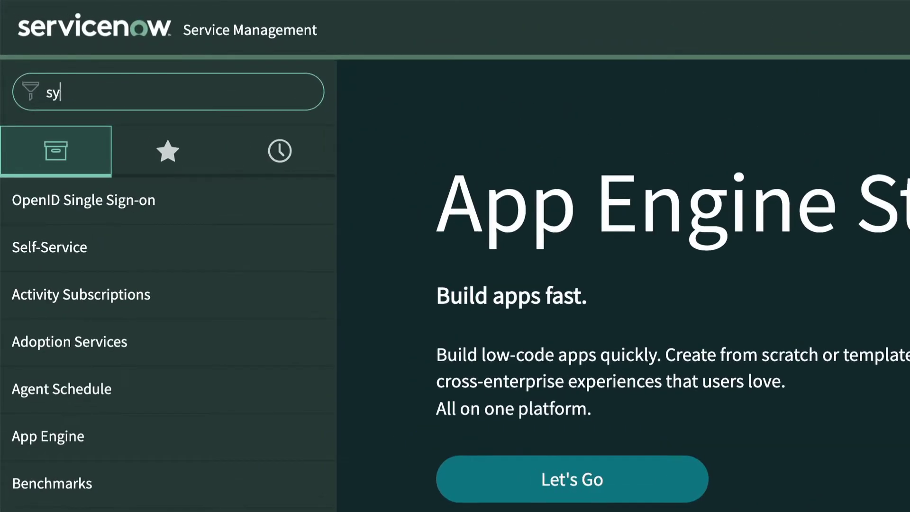
# Start a new blank record under System Notification > Email > Notification Email Scripts
pyautogui.write('notification')
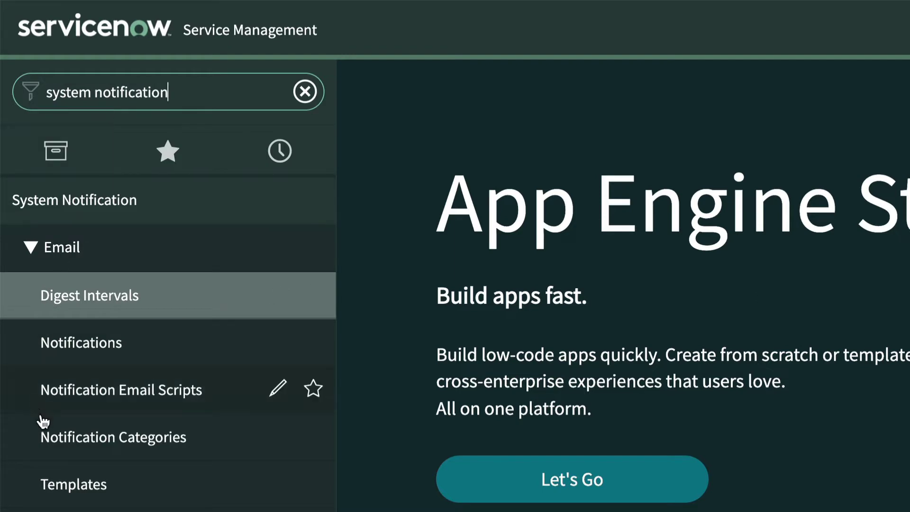
pyautogui.click(71, 385)
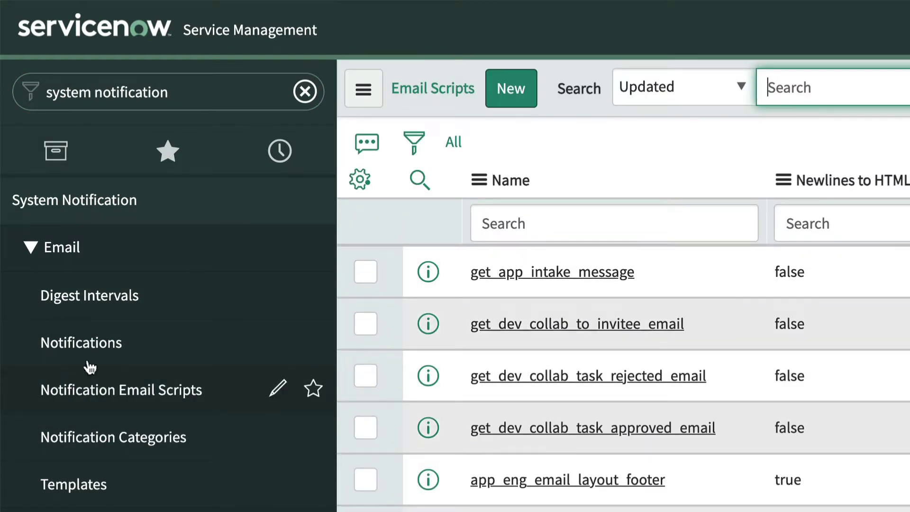
pyautogui.click(510, 89)
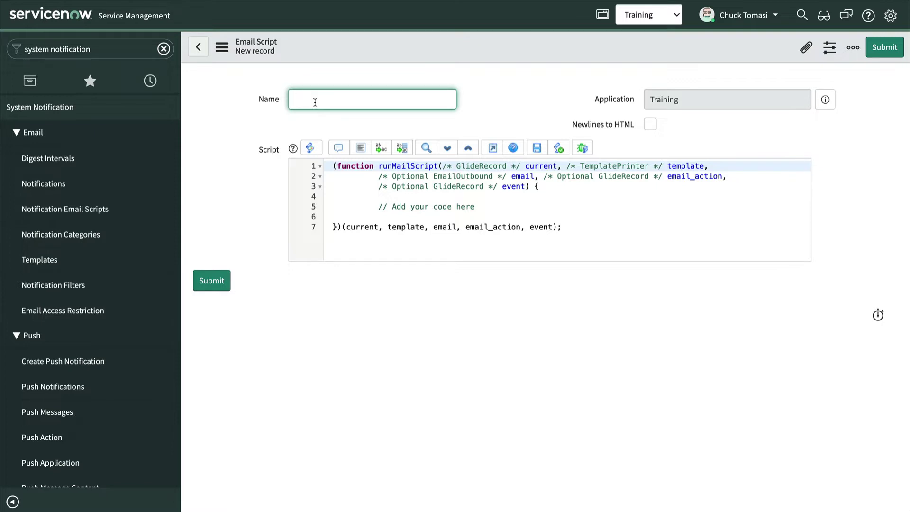
# Name the script training_course_attendees, replace the template with the pasted attendee query, and submit
pyautogui.write('training')
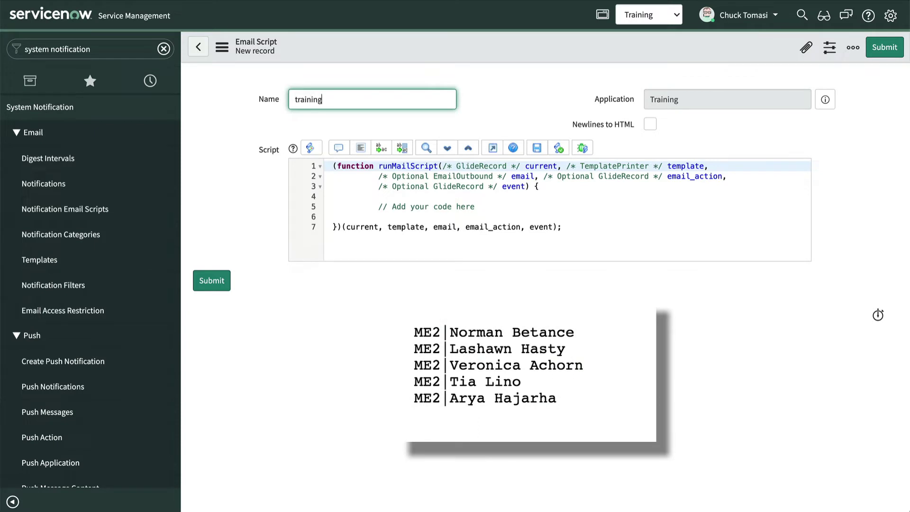
pyautogui.write('_course_attendees')
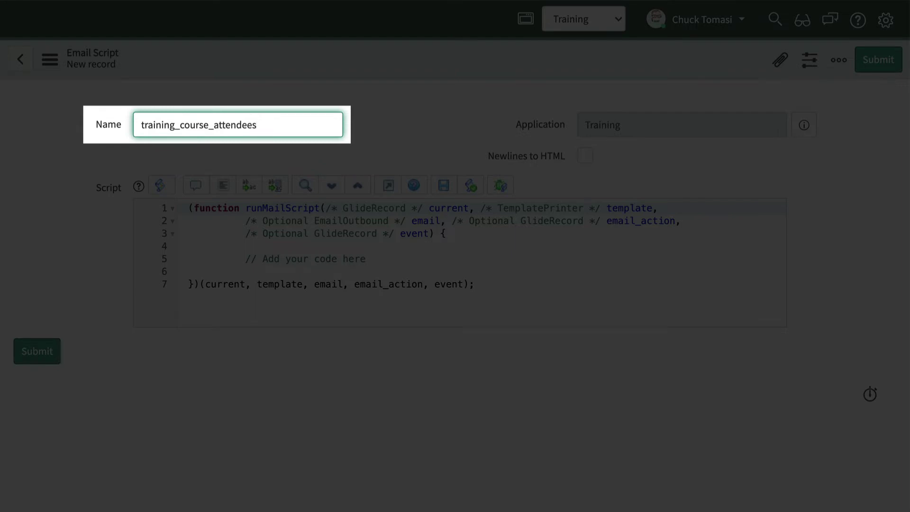
pyautogui.click(194, 211)
pyautogui.hotkey('ctrl', 'a')
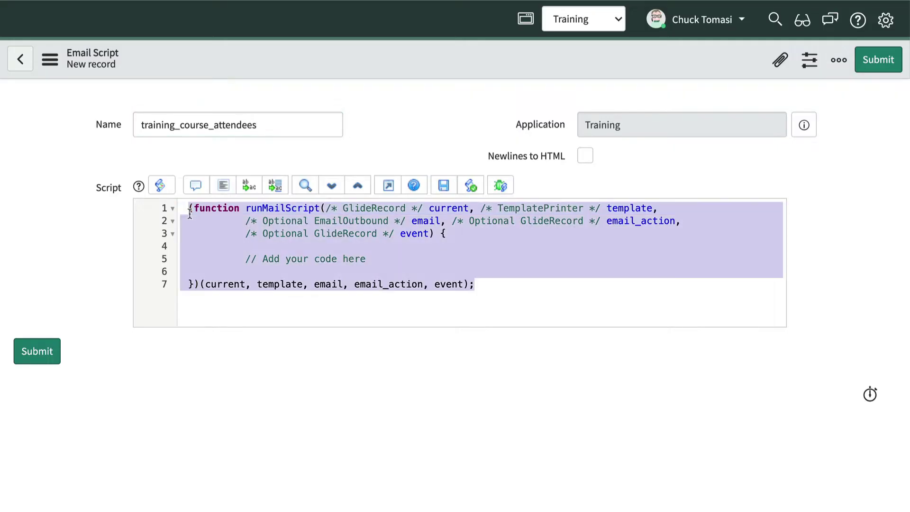
pyautogui.write("(function runMailScript(/* GlideRecord */ current, /* TemplatePrinter */ template,           /* Optional EmailOutbound */ email, /* Optional GlideRecord */ email_action,           /* Optional GlideRecord */ event) {      var attendeeGr = new GlideRecord('x_snc_training_attendee');     attendeeGr.addQuery('course', current.getUniqueValue());     attendeeGr.addQuery('state', 'registered');     attendeeGr.query();      while (attendeeGr.next()) {         template.print(attendeeGr.course.name + '|' + attendeeGr.employee.getDisplayValue() + '\\n');     }  })(current, template, email, email_action, event);")
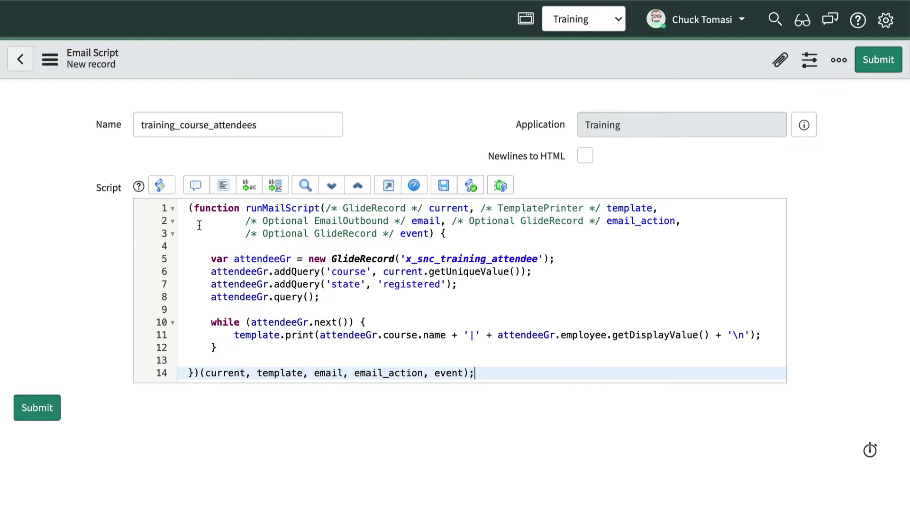
pyautogui.click(36, 415)
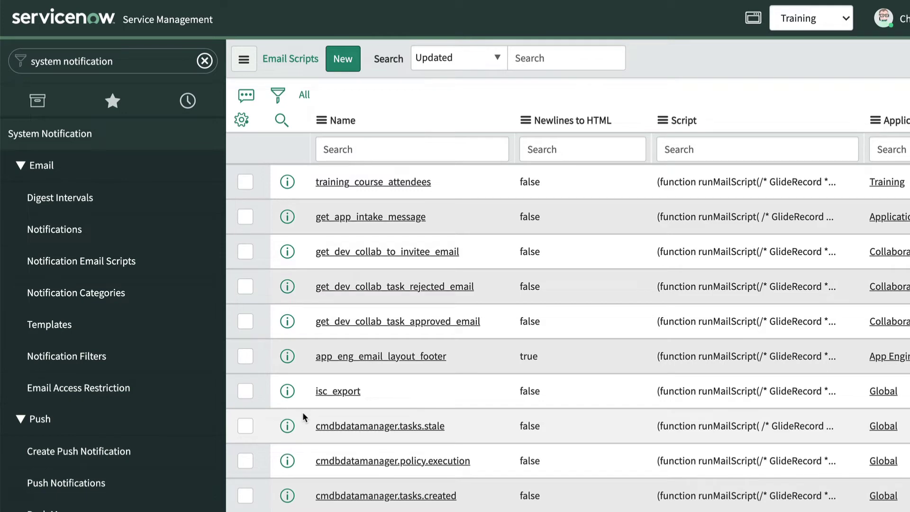
# Create a new notification 'Training recognition' on the Course table, sent when a record is updated
pyautogui.click(73, 231)
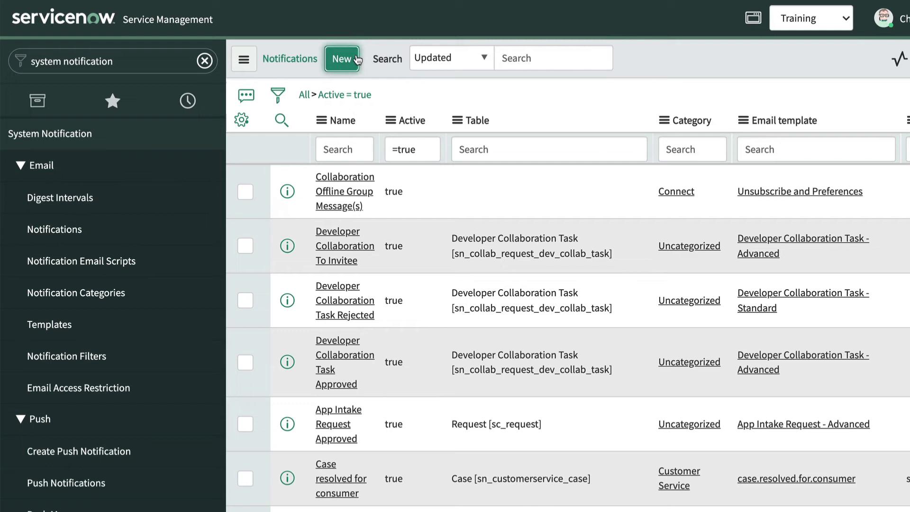
pyautogui.click(357, 59)
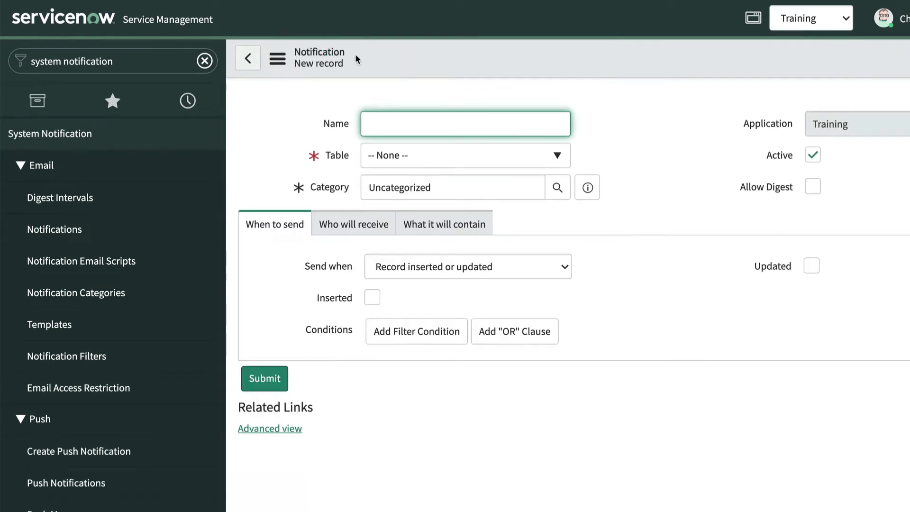
pyautogui.write('Training recognition')
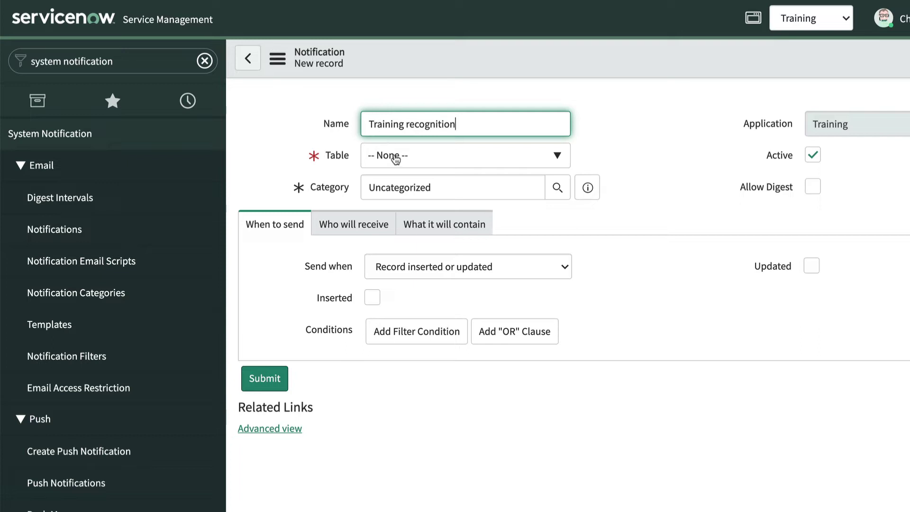
pyautogui.click(396, 158)
pyautogui.write('course')
pyautogui.click(430, 234)
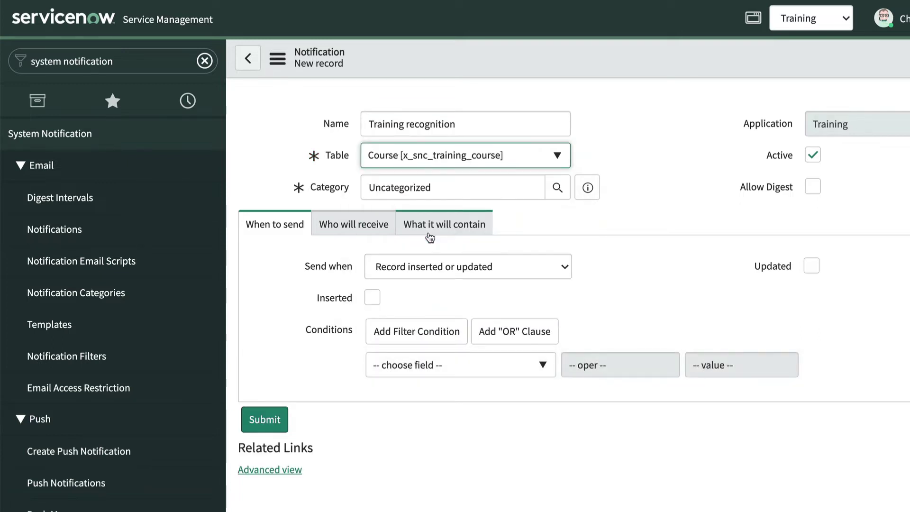
pyautogui.click(809, 266)
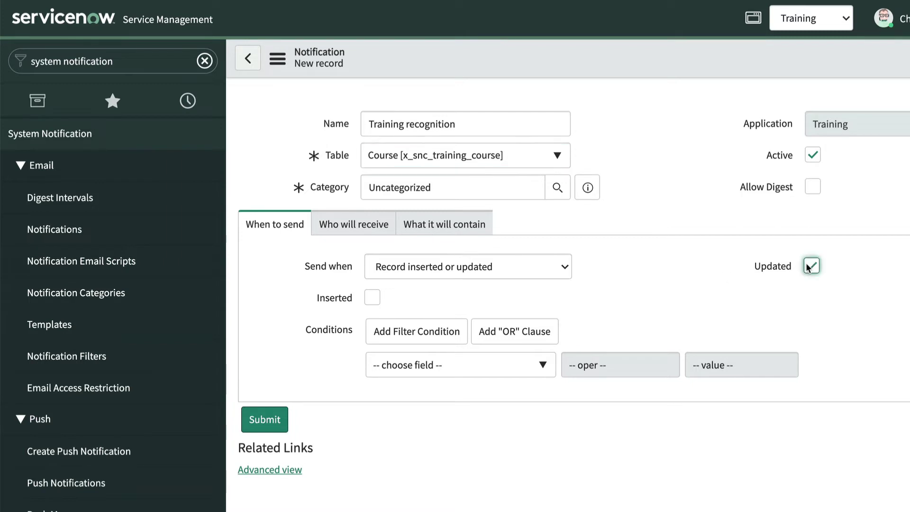
# Add the trigger condition State changes to Closed Complete
pyautogui.click(426, 367)
pyautogui.write('s')
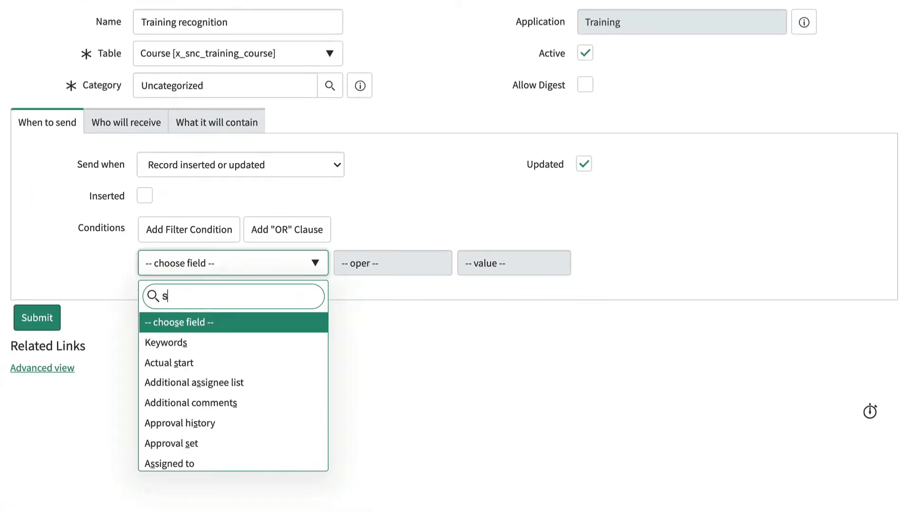
pyautogui.write('tate')
pyautogui.click(205, 327)
pyautogui.click(386, 262)
pyautogui.click(377, 494)
pyautogui.click(519, 266)
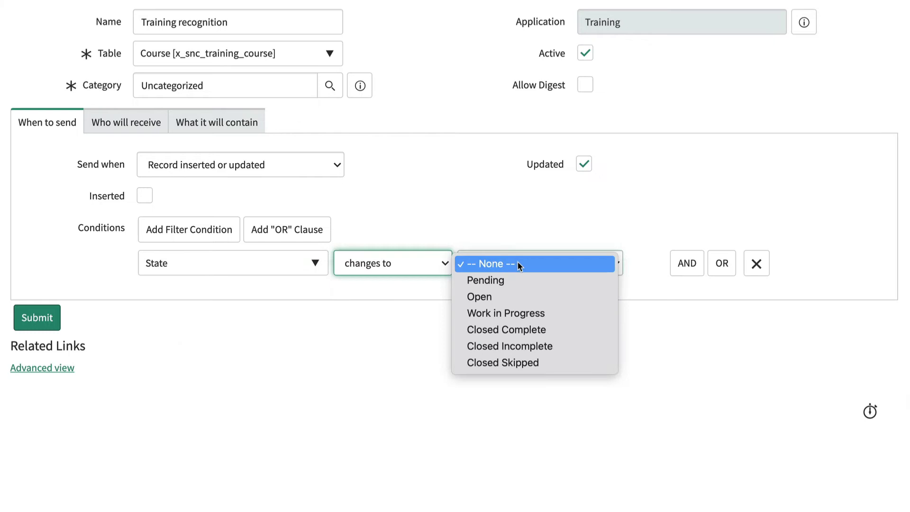
pyautogui.click(528, 329)
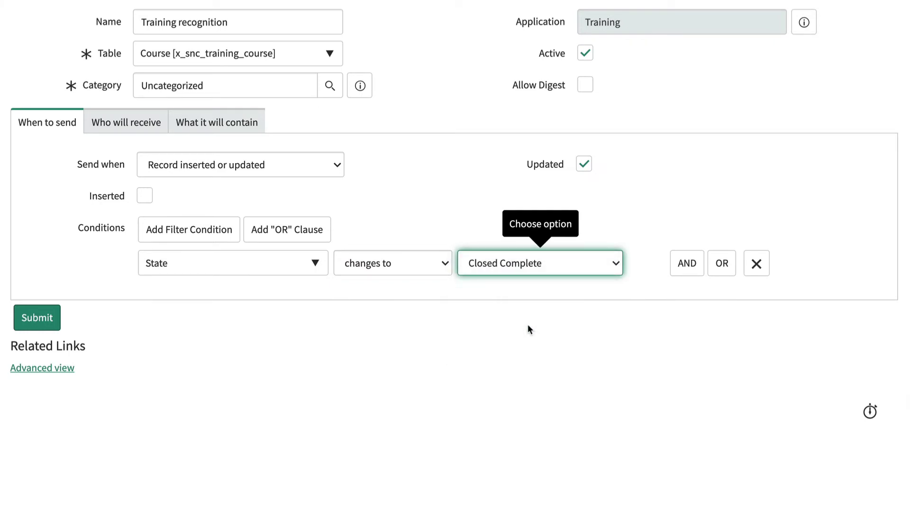
# Add a recipient e-mail address to the Users list under Who will receive
pyautogui.click(143, 125)
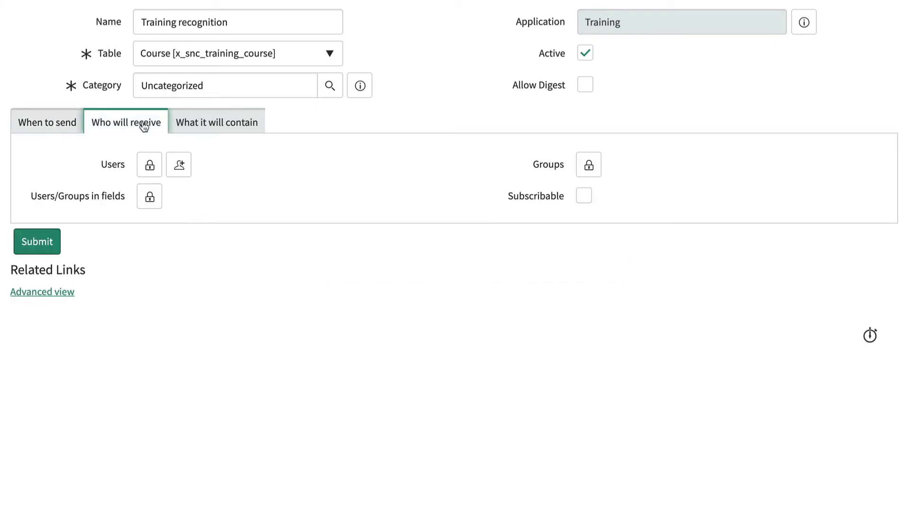
pyautogui.click(150, 165)
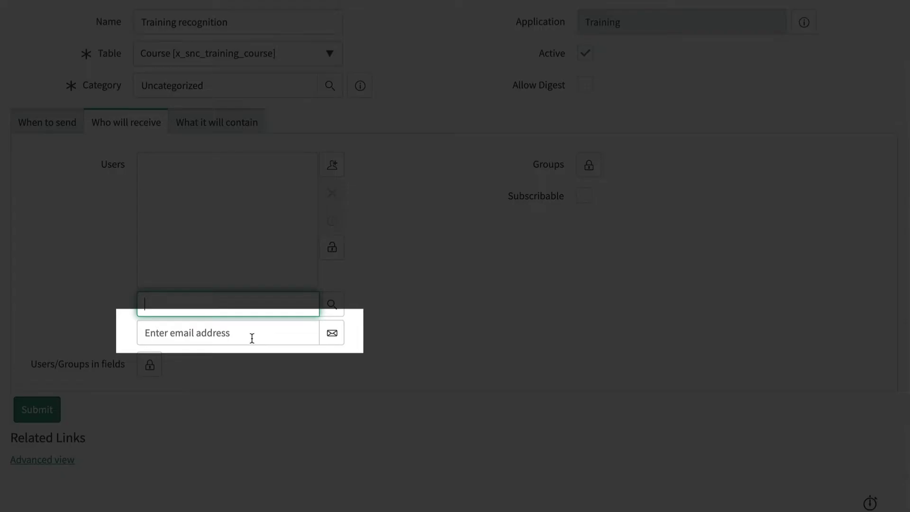
pyautogui.click(252, 338)
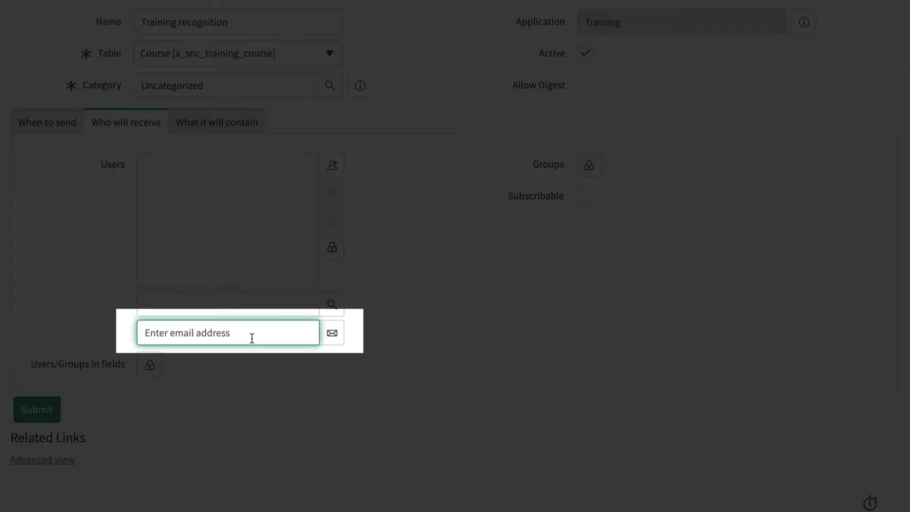
pyautogui.write('recognition@exa')
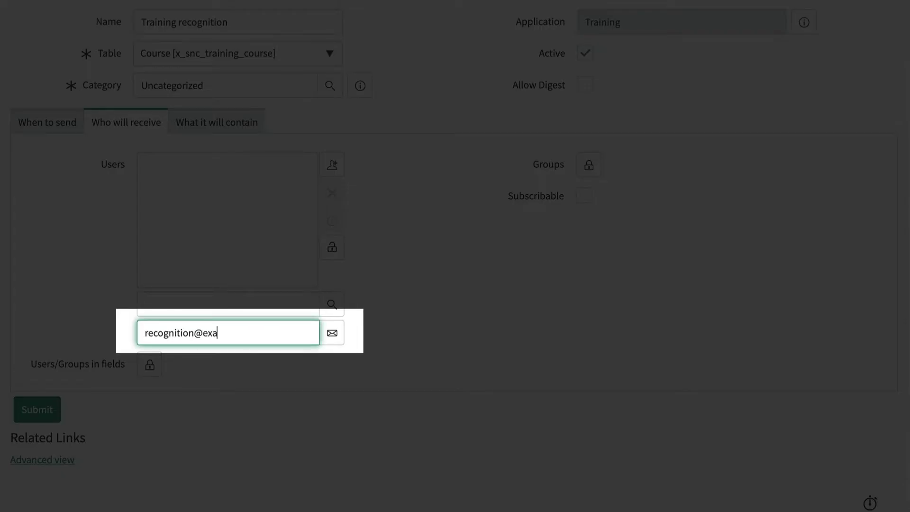
pyautogui.write('mple.com')
pyautogui.click(331, 333)
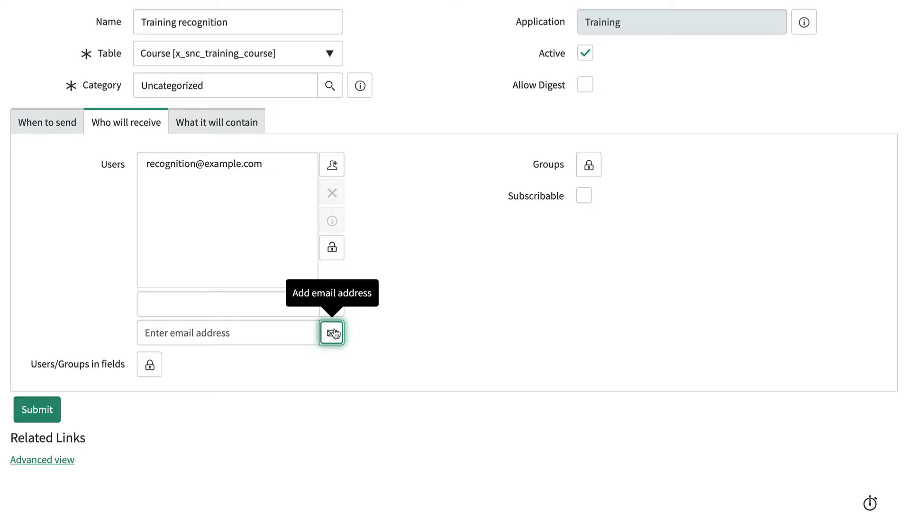
pyautogui.click(245, 126)
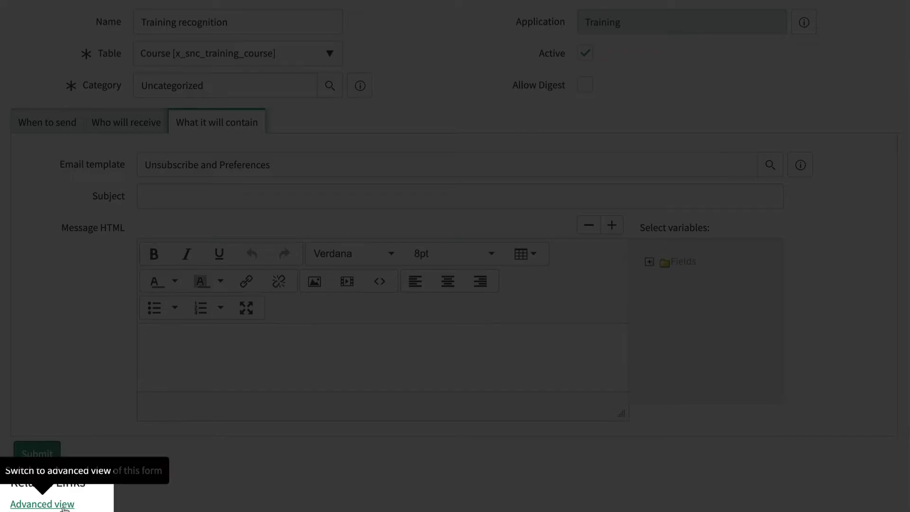
# Set Content type to Plain text only, tick Omit watermark, and clear the Email template
pyautogui.click(64, 504)
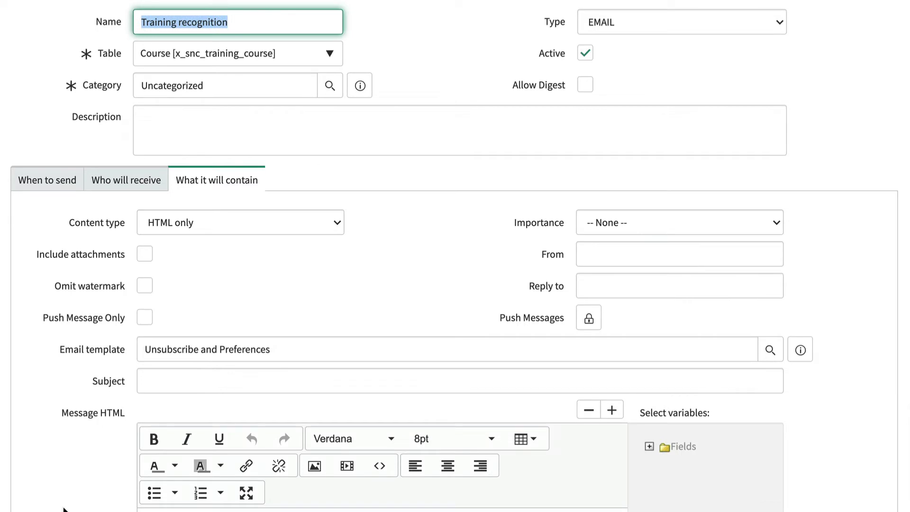
pyautogui.click(224, 230)
pyautogui.click(225, 240)
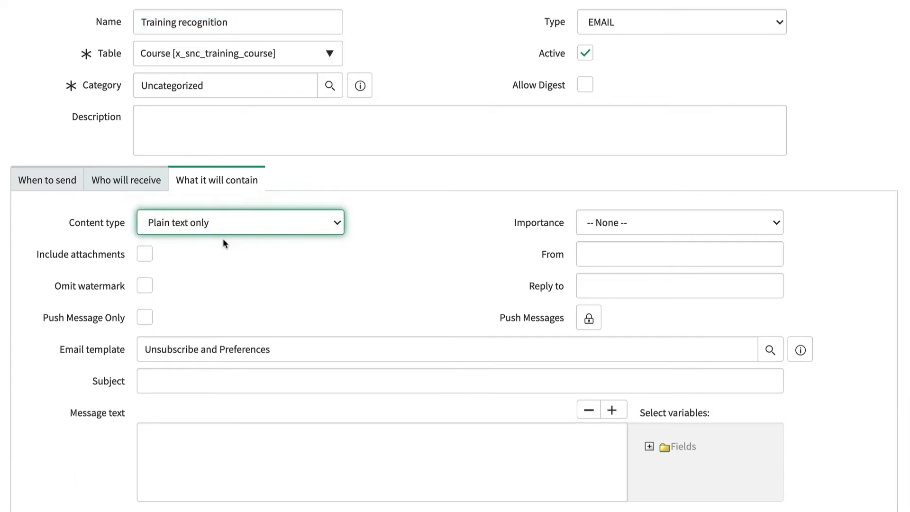
pyautogui.click(145, 285)
pyautogui.click(273, 349)
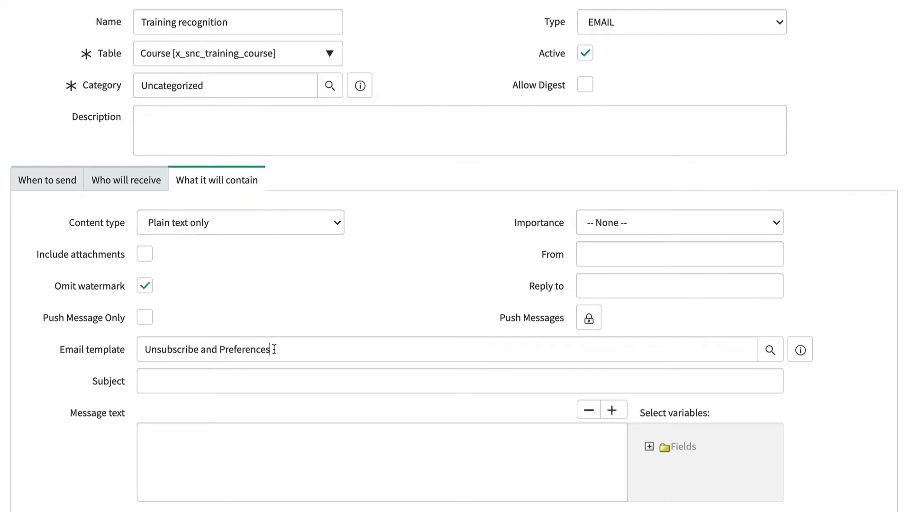
pyautogui.hotkey('ctrl', 'a')
pyautogui.press('BackSpace')
pyautogui.click(271, 349)
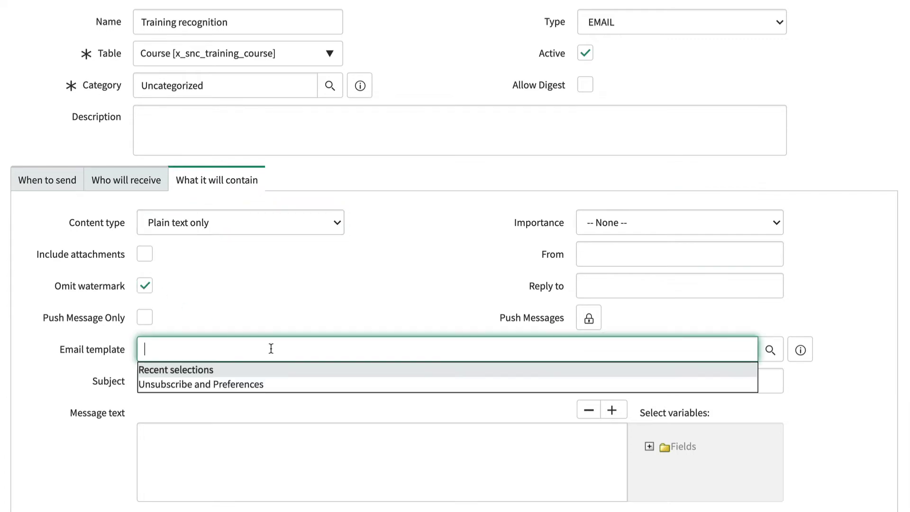
pyautogui.click(174, 411)
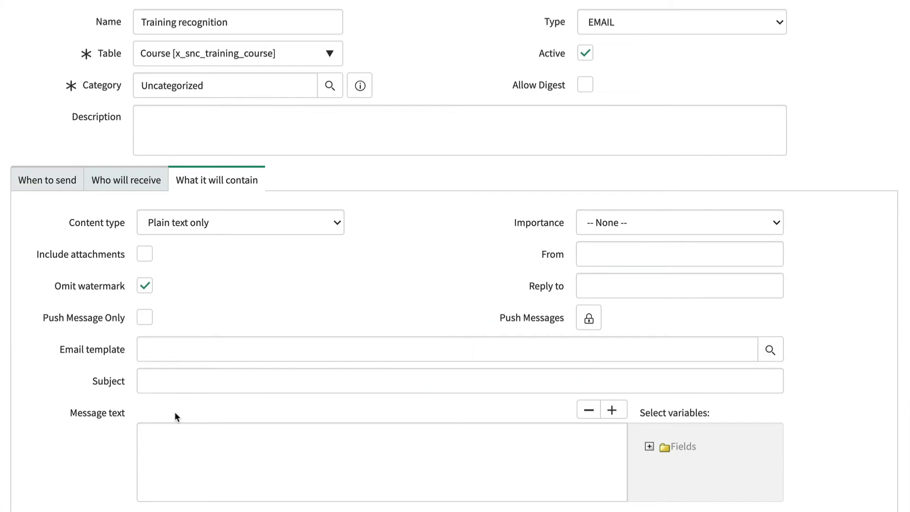
# Enter subject 'Training course complete' and paste ${mail_script:training_course_attendees} into Message text
pyautogui.click(181, 381)
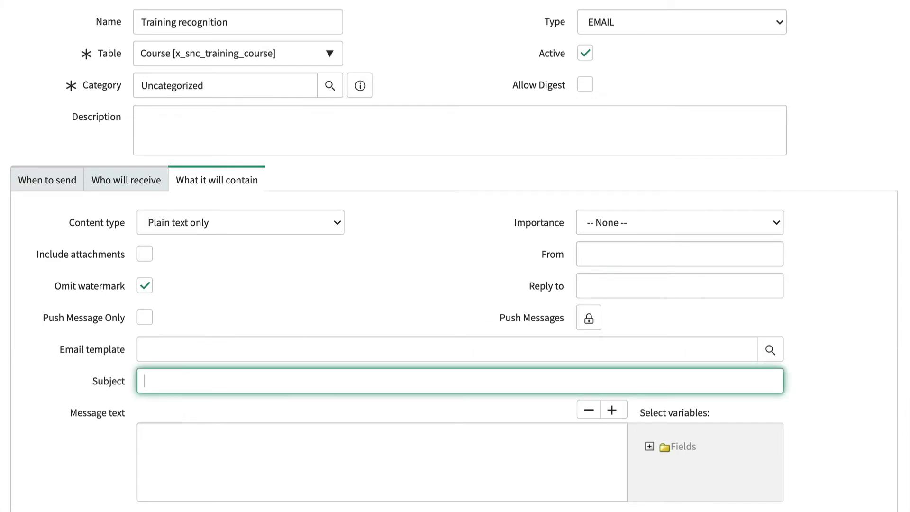
pyautogui.write('Training course complete')
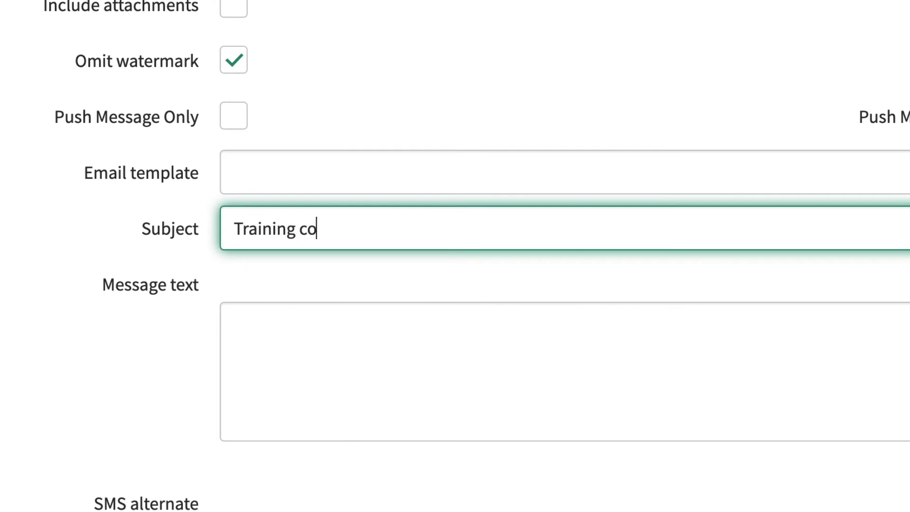
pyautogui.click(298, 353)
pyautogui.write('${mail_script:training_course_attendees}')
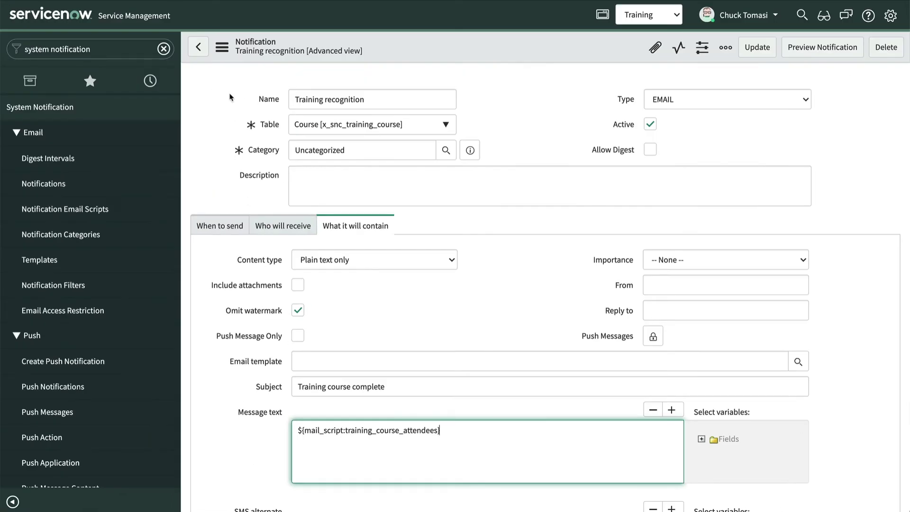
# Save the notification, check its preview of pipe-separated attendee lines, then close the preview
pyautogui.click(222, 47)
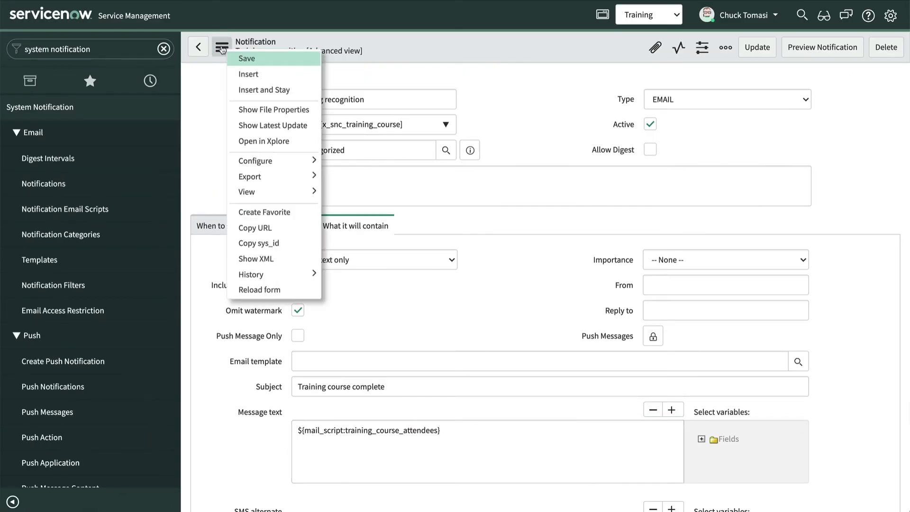
pyautogui.click(243, 58)
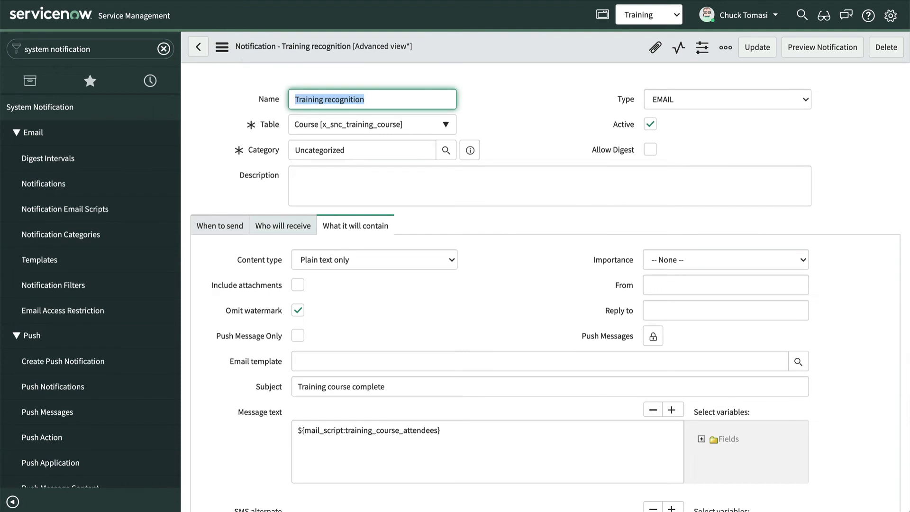
pyautogui.click(808, 54)
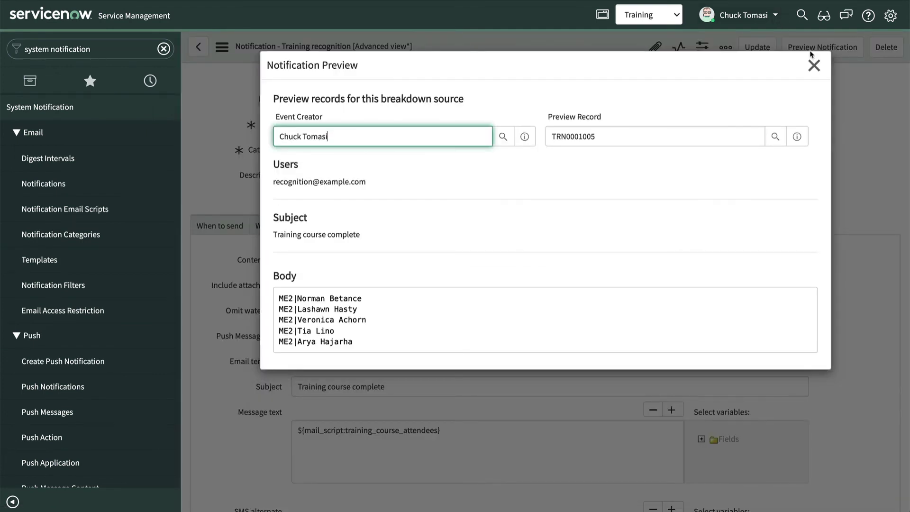
pyautogui.click(813, 65)
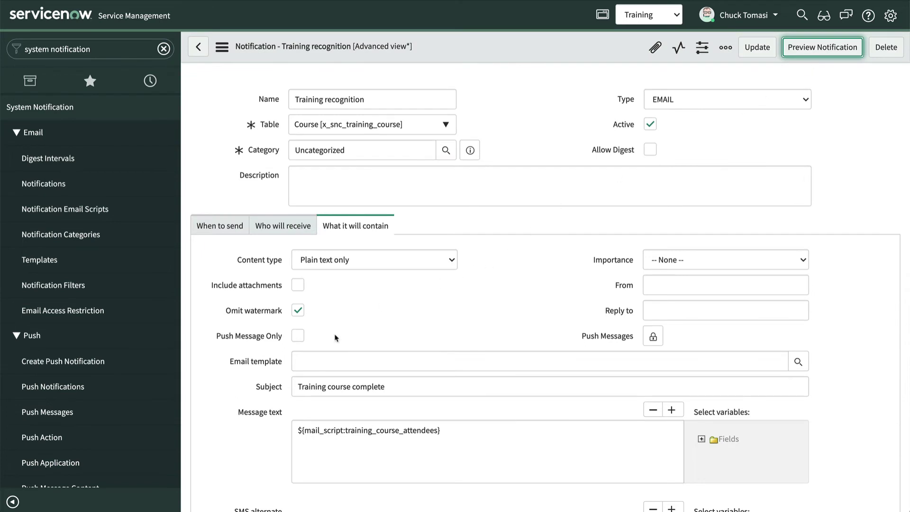
pyautogui.scroll(-6, 225, 413)
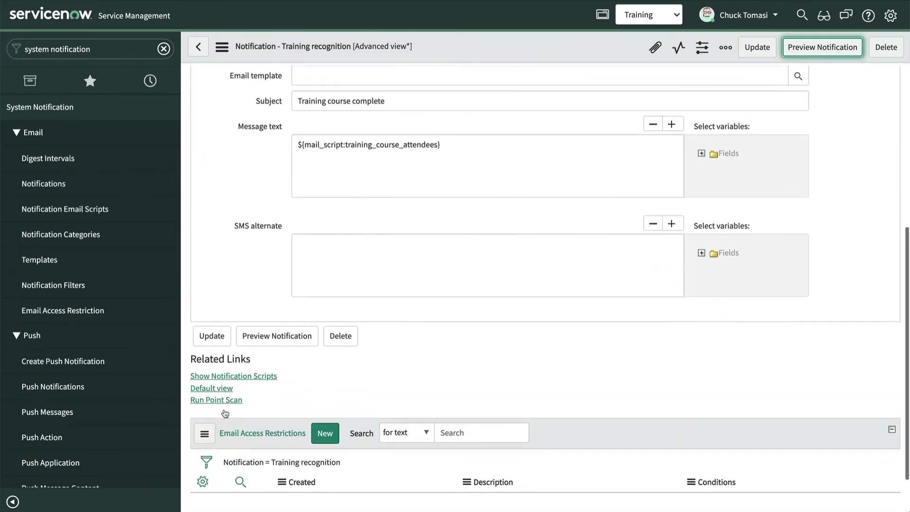
pyautogui.scroll(-1, 225, 414)
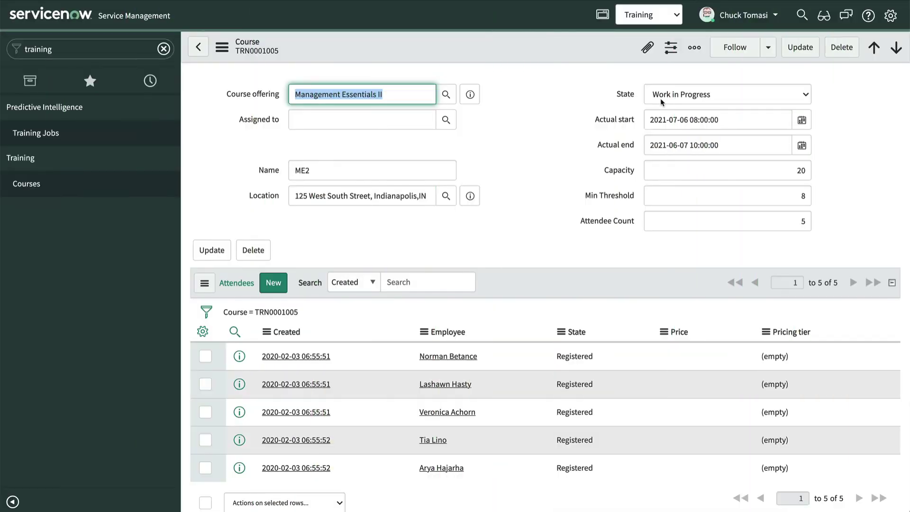
# Set course ME2's State to Closed Complete and save it
pyautogui.click(662, 97)
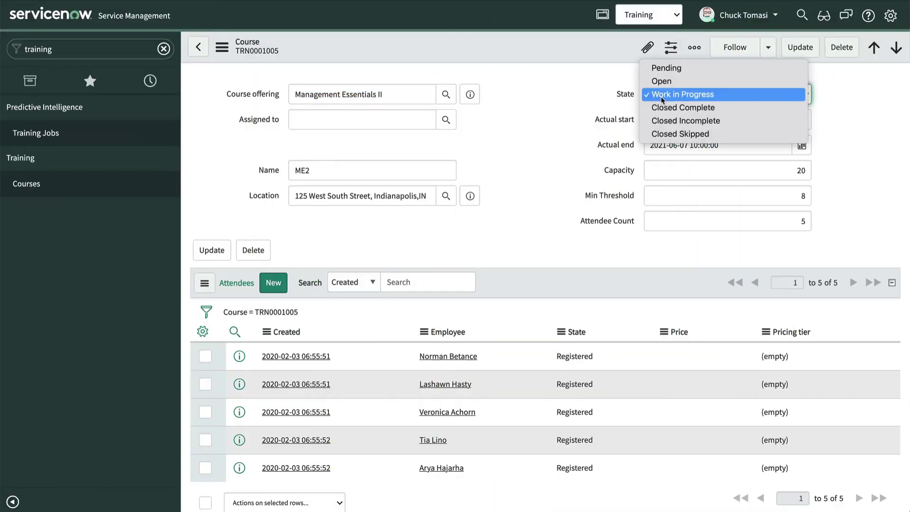
pyautogui.click(663, 108)
pyautogui.click(222, 47)
pyautogui.click(236, 60)
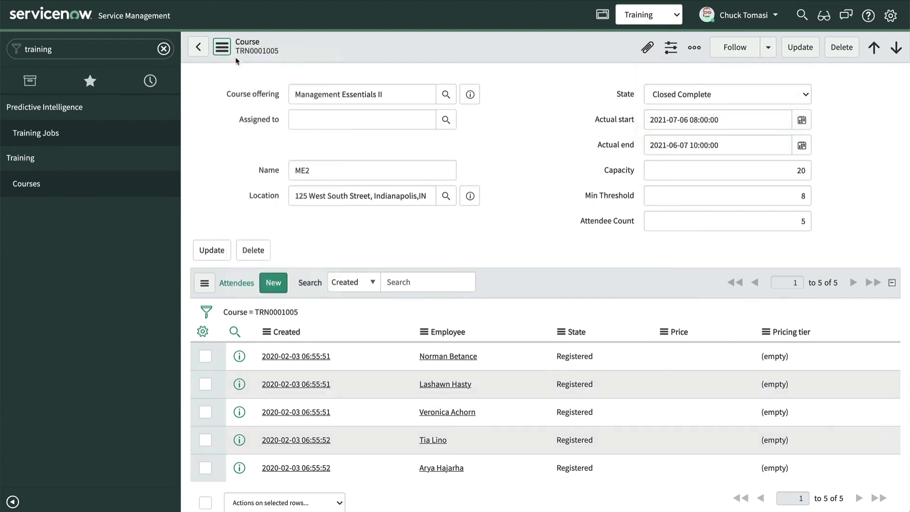
# Open the 'Training course complete' email in System Mail > Outbox and preview its body
pyautogui.doubleClick(38, 48)
pyautogui.write('system mail')
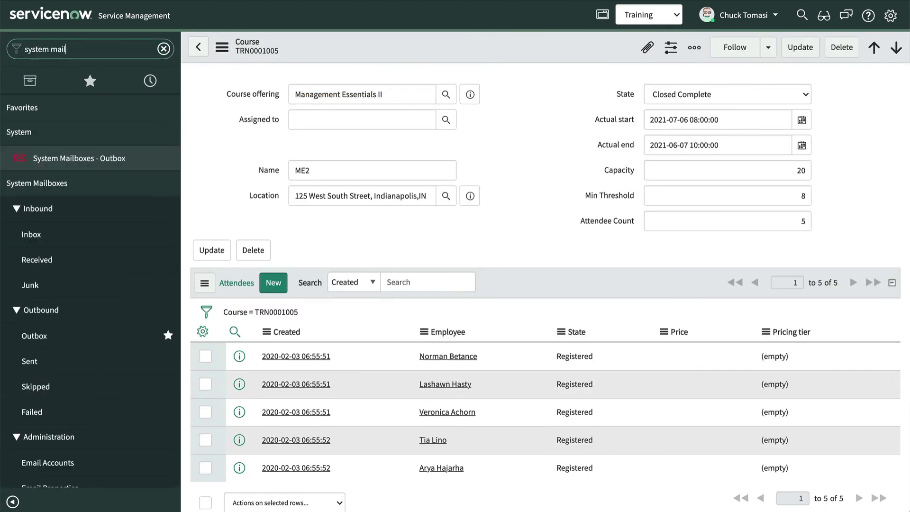
pyautogui.click(48, 330)
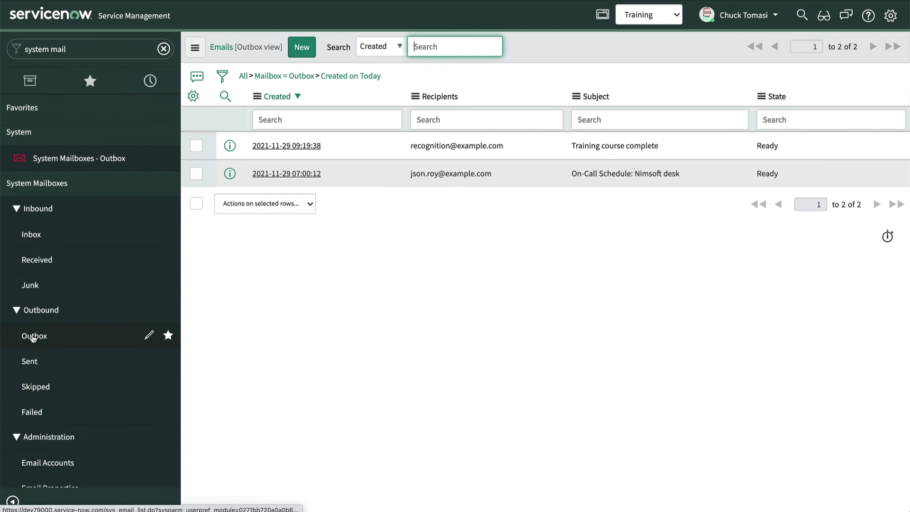
pyautogui.click(278, 147)
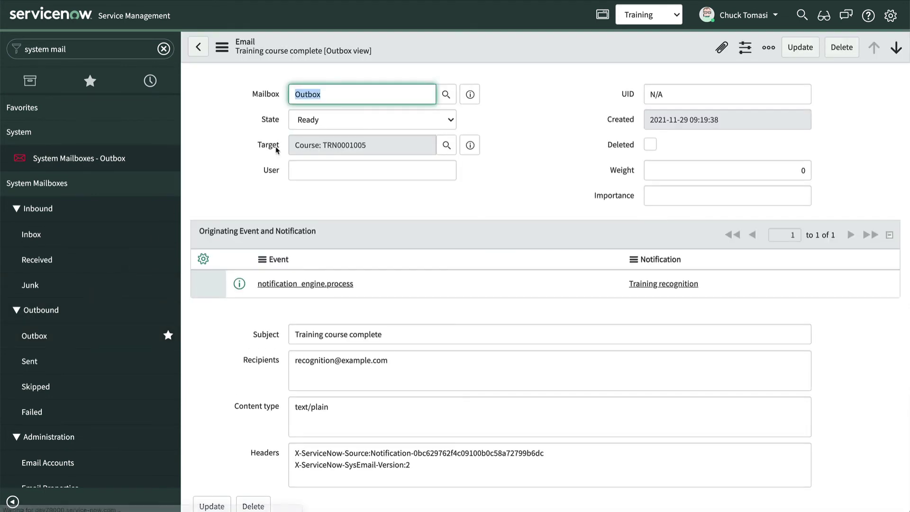
pyautogui.scroll(-3, 240, 325)
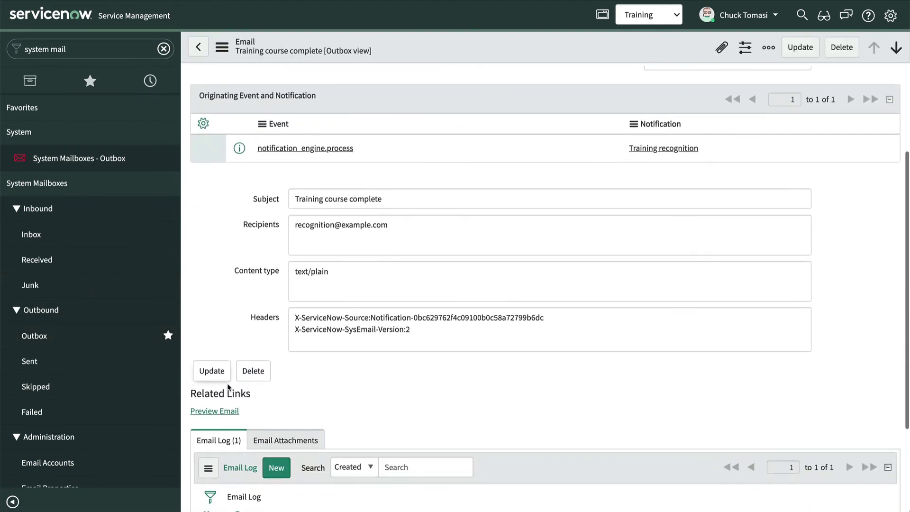
pyautogui.click(229, 413)
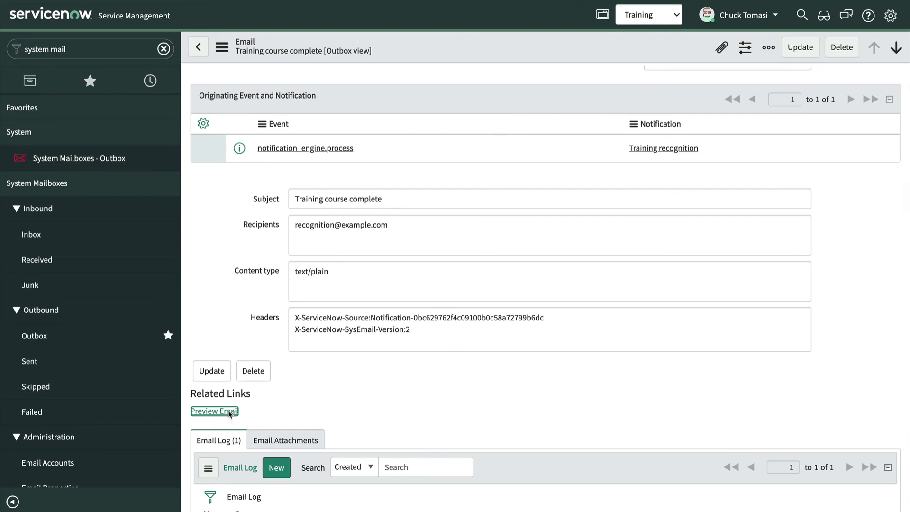